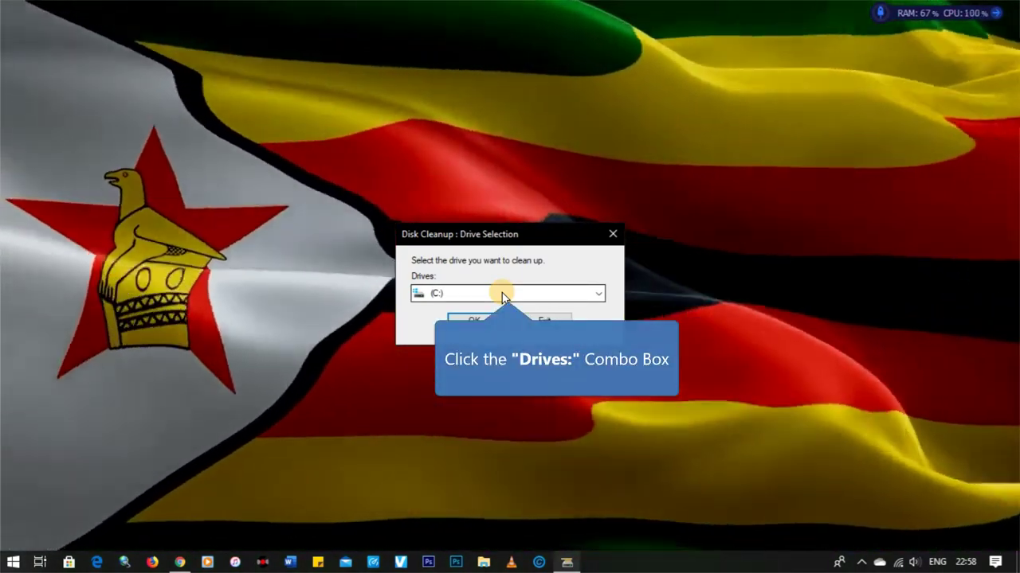
# Step: Choose drive (C:) as the drive to clean up and start the Disk Cleanup scan
pyautogui.click(501, 293)
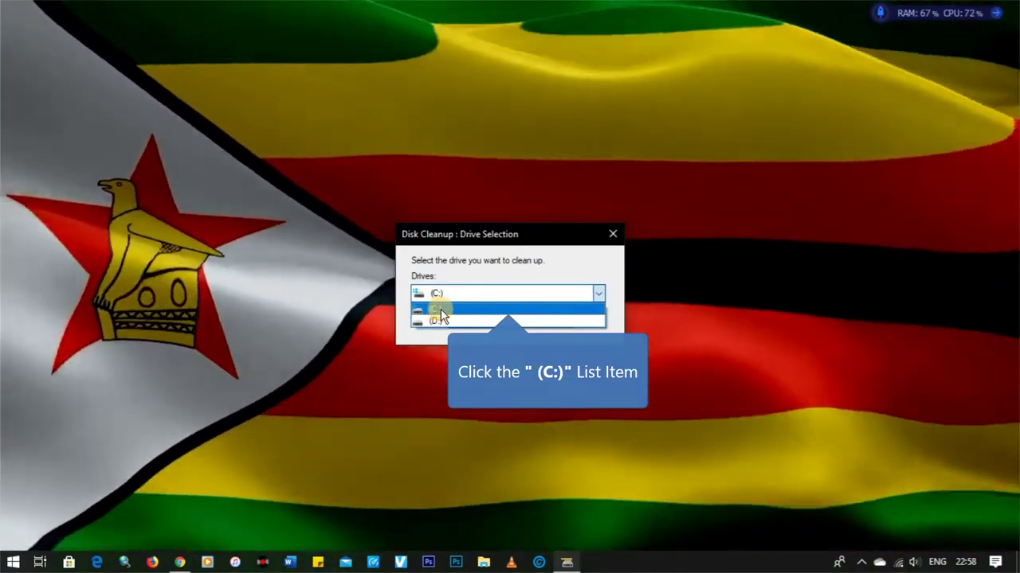
pyautogui.click(441, 310)
pyautogui.click(472, 317)
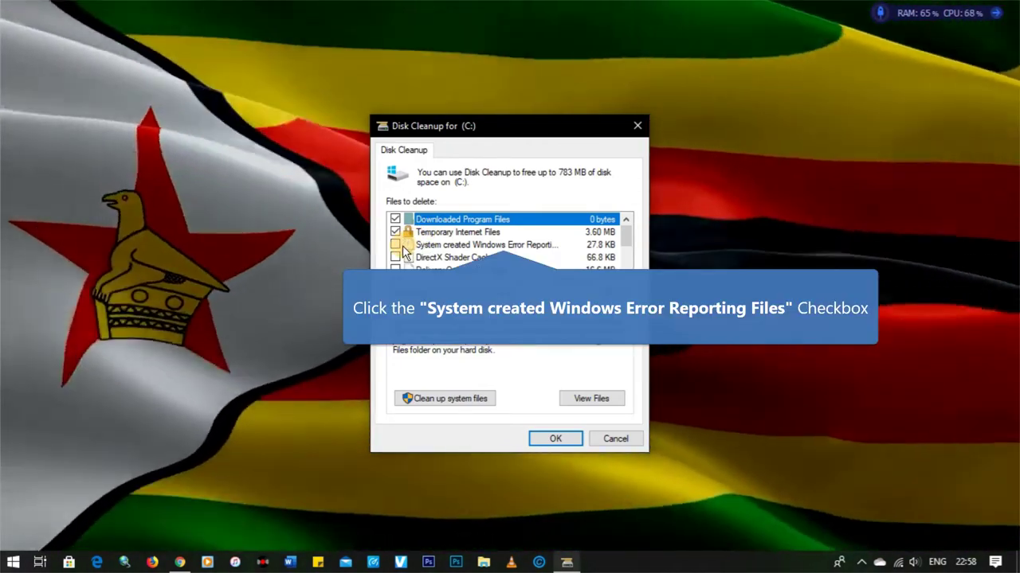
# Step: Add System created Windows Error Reporting Files to the files to delete, and permanently delete all selected categories from drive C
pyautogui.click(396, 245)
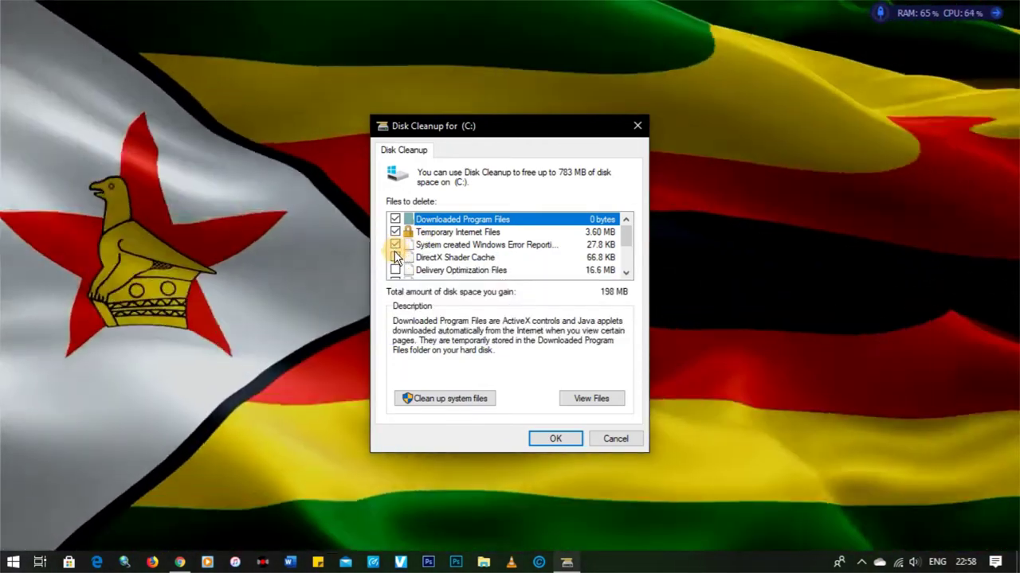
pyautogui.scroll(-1, 403, 260)
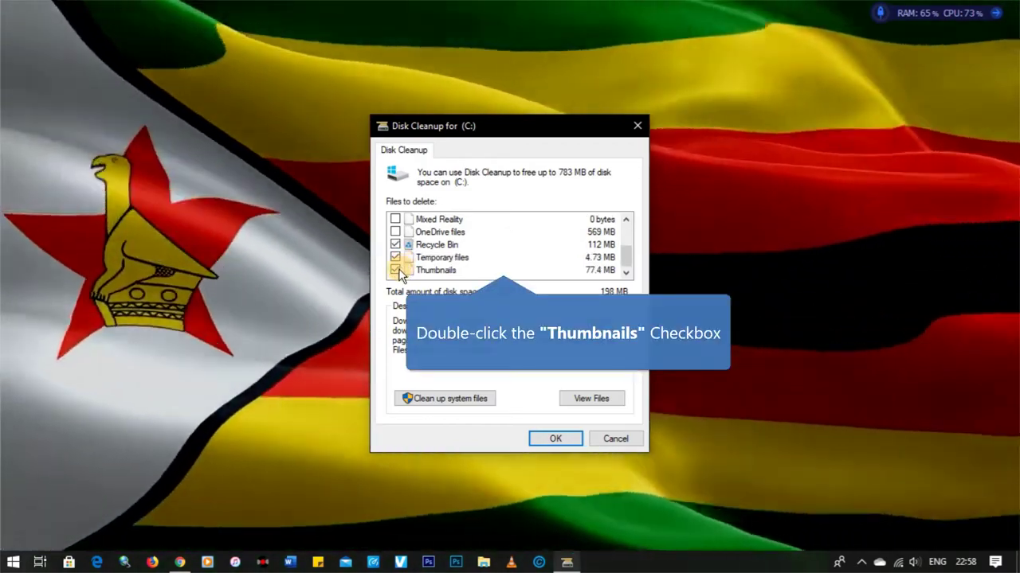
pyautogui.doubleClick(396, 271)
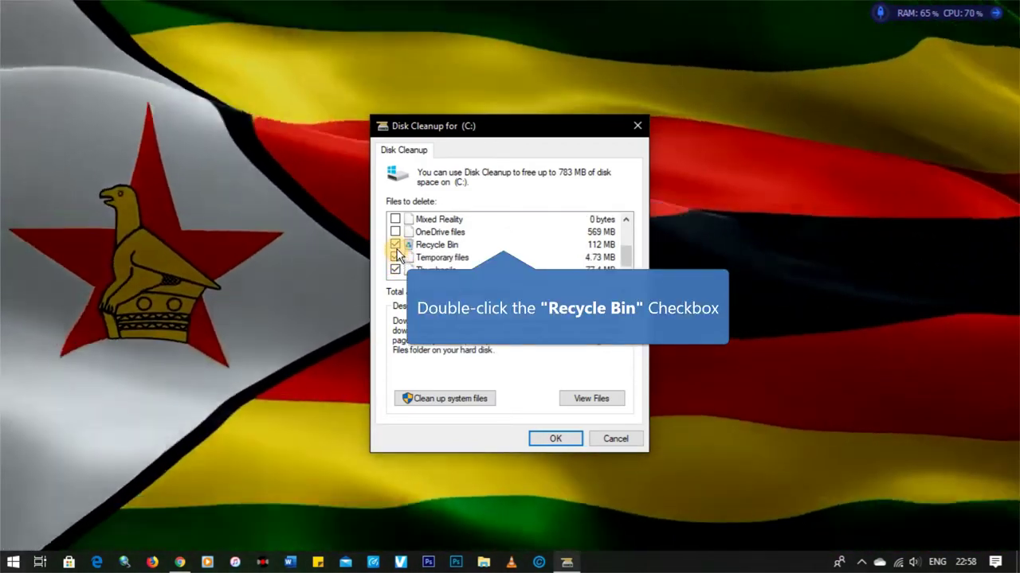
pyautogui.doubleClick(396, 246)
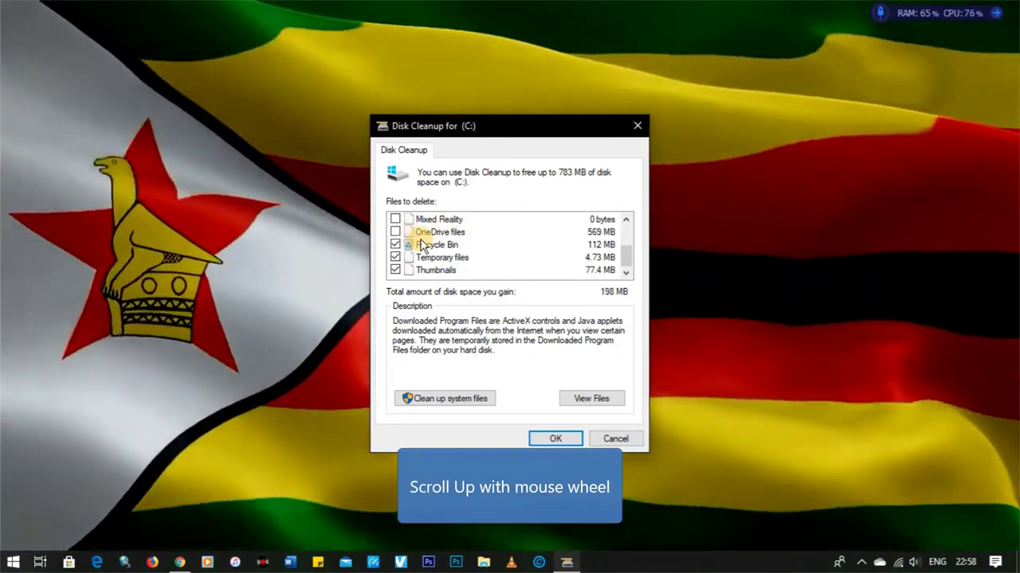
pyautogui.scroll(1, 421, 240)
pyautogui.scroll(1, 416, 238)
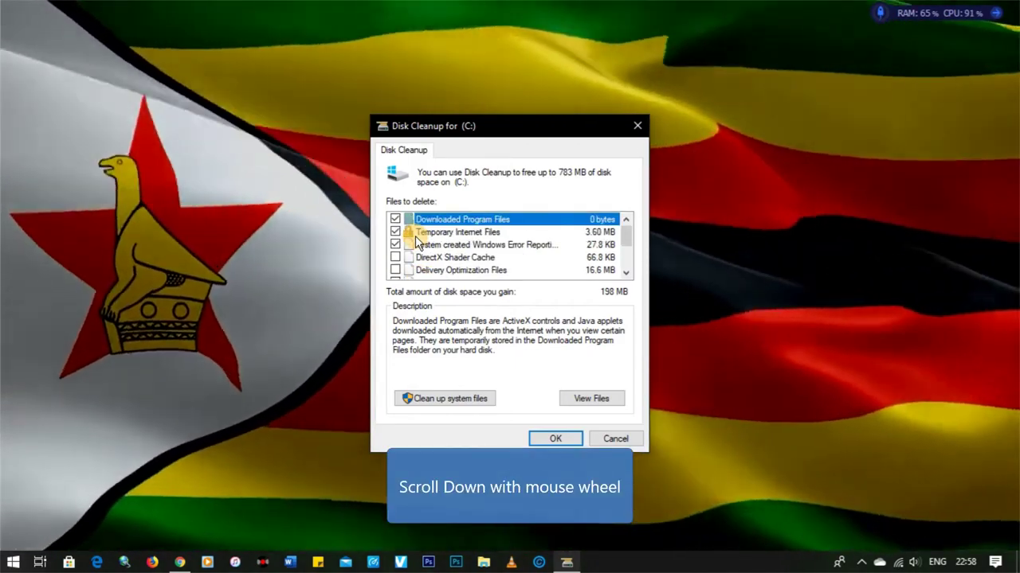
pyautogui.scroll(-2, 415, 236)
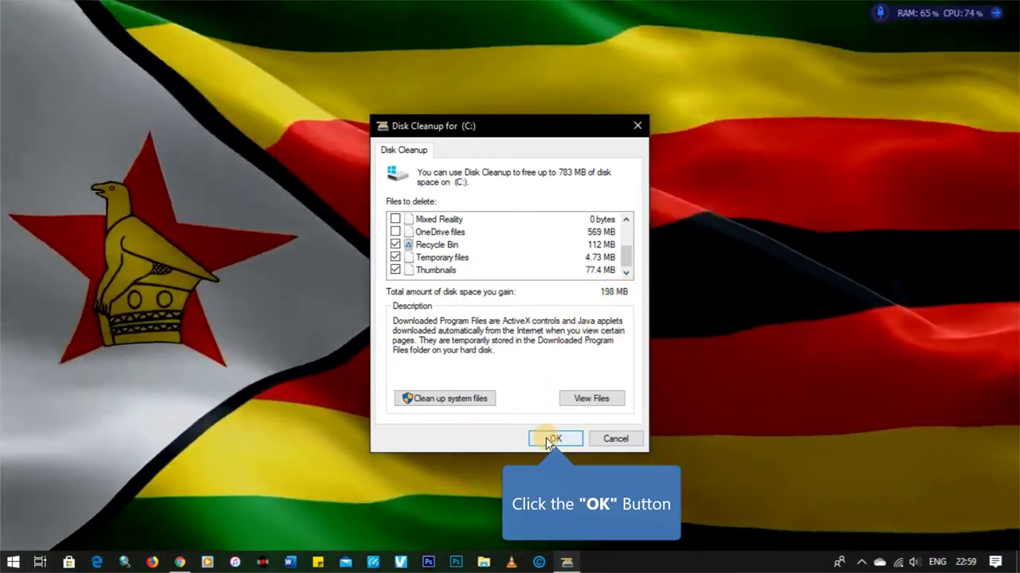
pyautogui.click(546, 438)
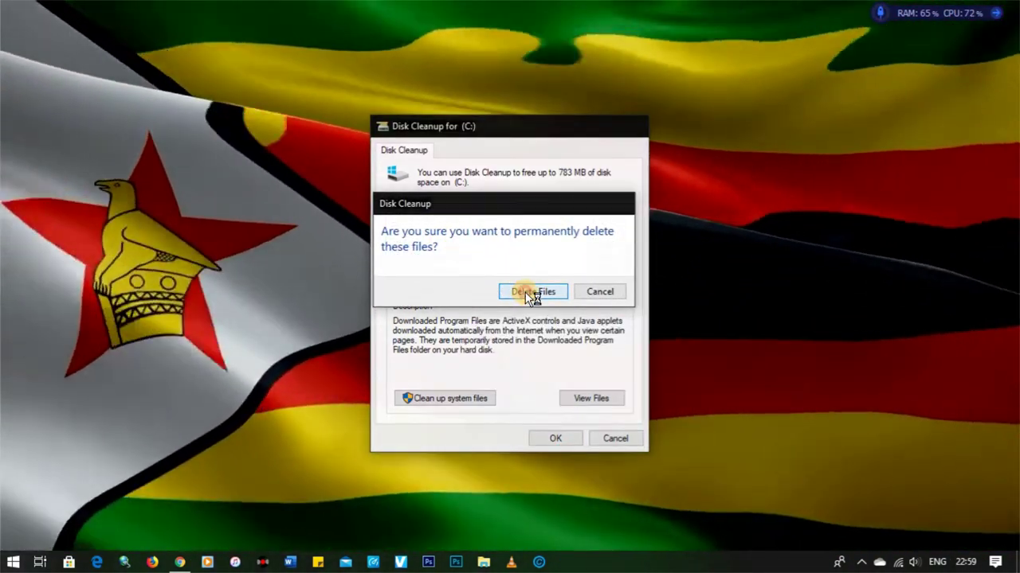
pyautogui.click(527, 291)
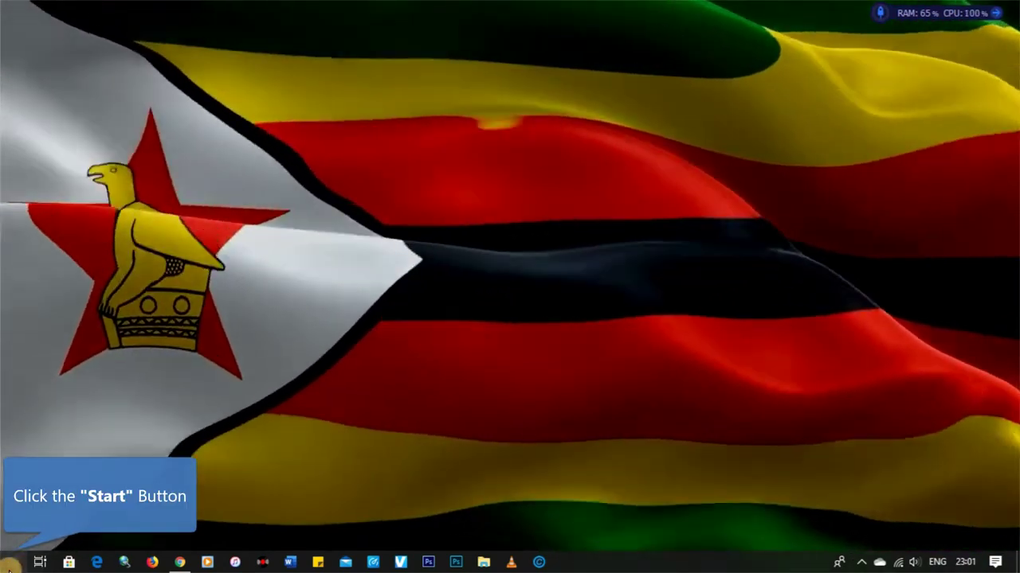
# Step: Search Windows for "micr" and open Microsoft Store from the results
pyautogui.click(10, 563)
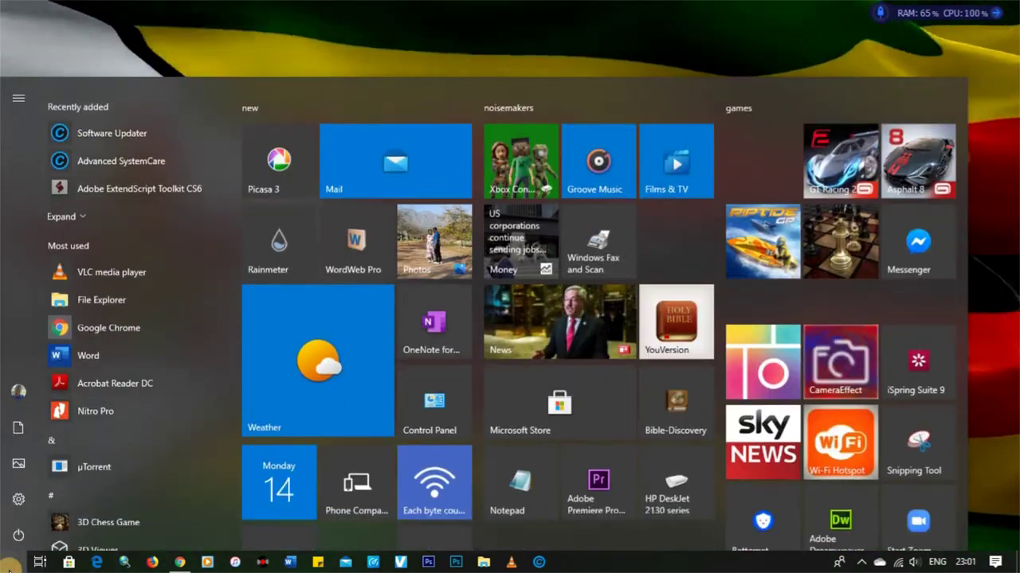
pyautogui.write('mist')
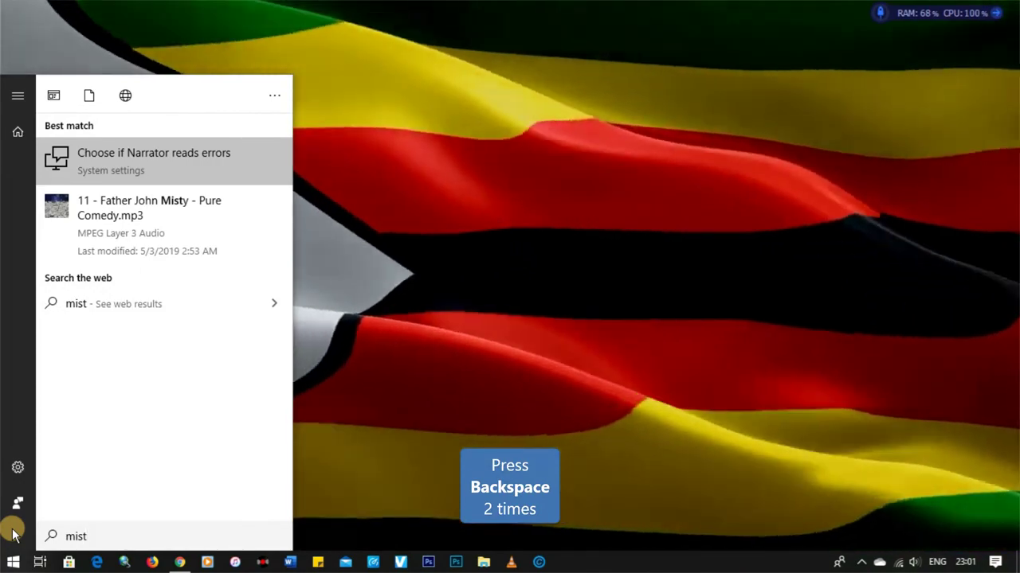
pyautogui.press('BackSpace')
pyautogui.press('BackSpace')
pyautogui.write('cr')
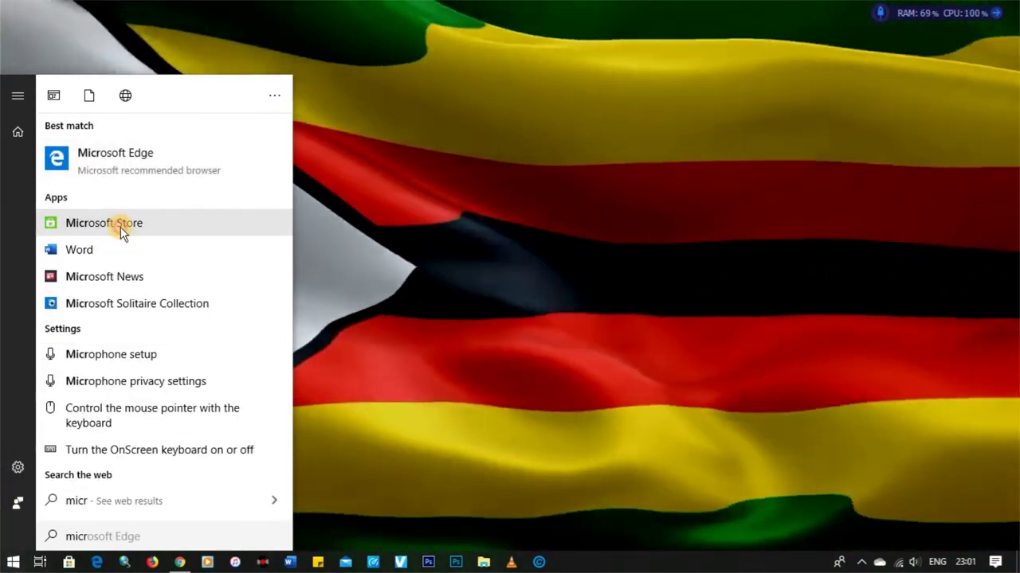
pyautogui.click(121, 227)
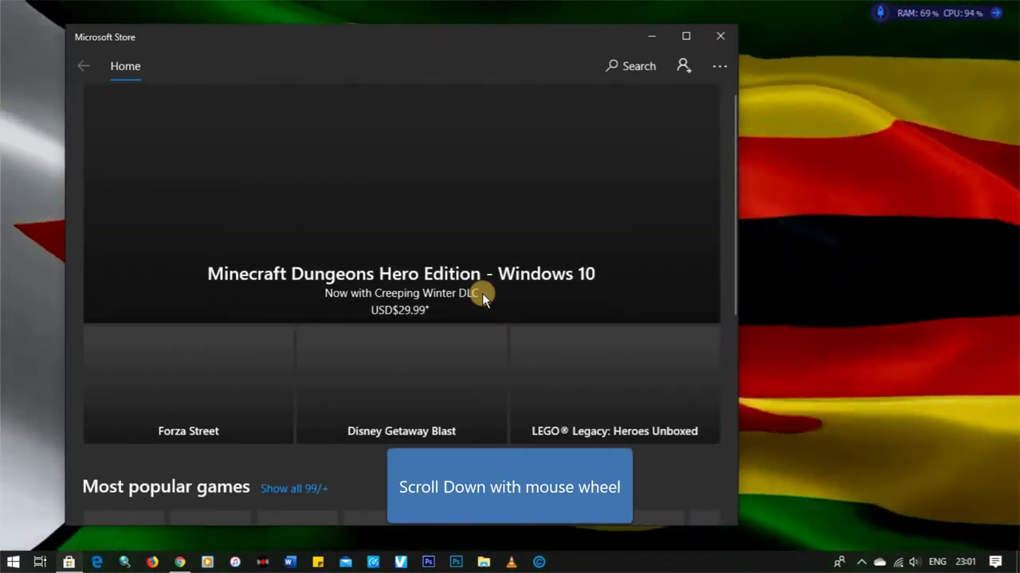
# Step: Look over the Microsoft Store home page and close the Store window
pyautogui.scroll(-5, 482, 293)
pyautogui.scroll(3, 482, 293)
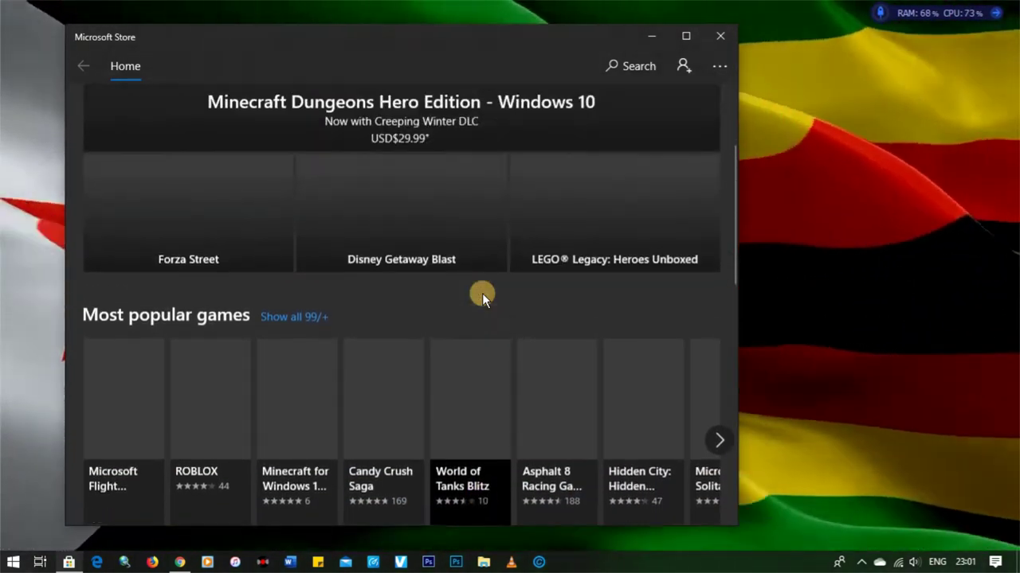
pyautogui.scroll(2, 482, 294)
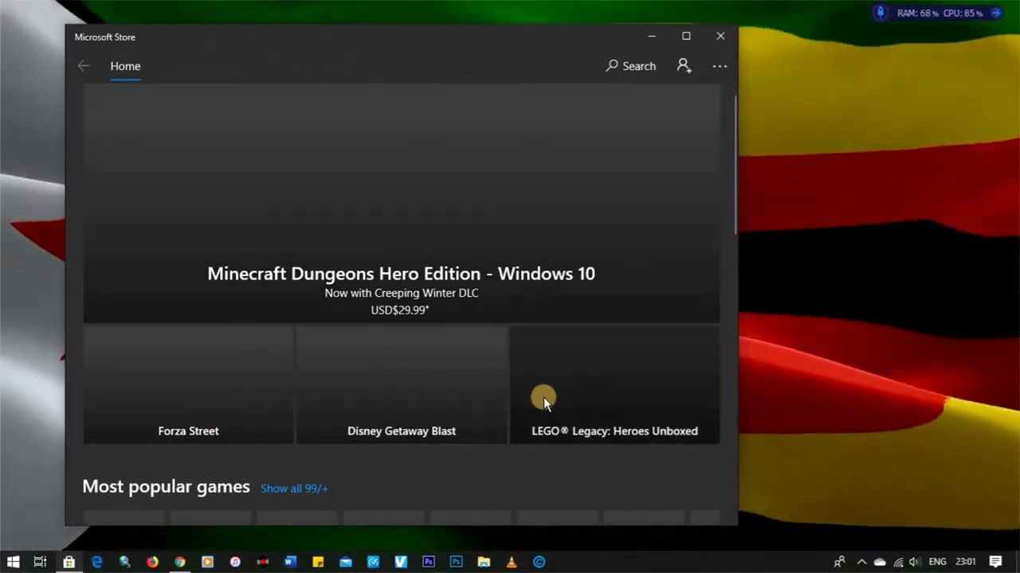
pyautogui.click(728, 44)
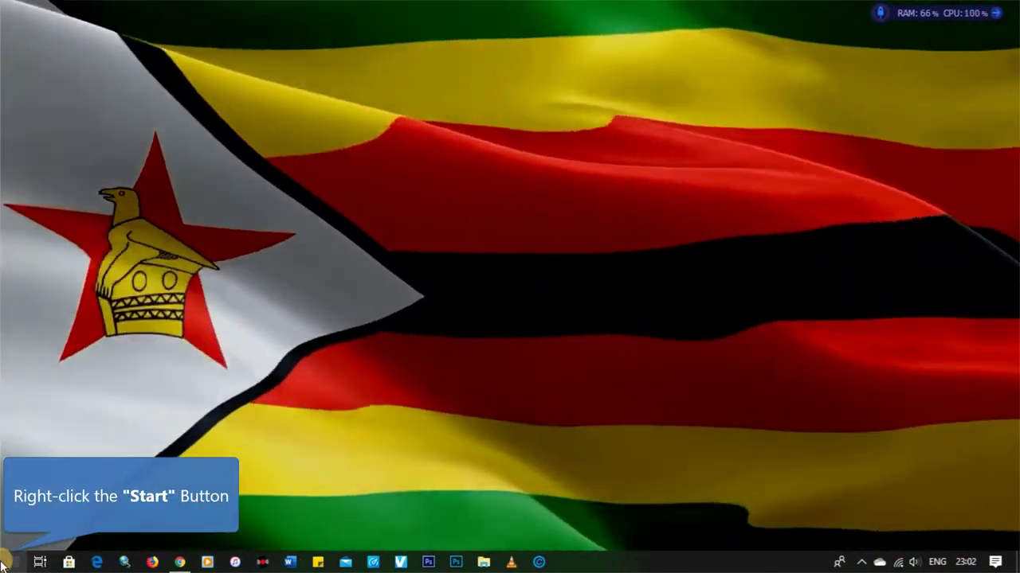
pyautogui.rightClick(7, 562)
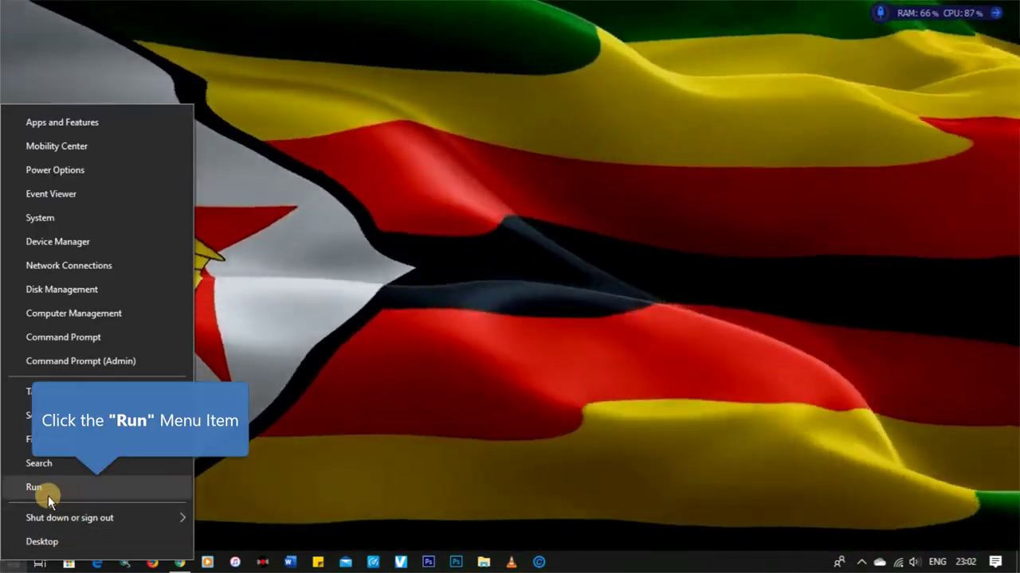
pyautogui.click(39, 487)
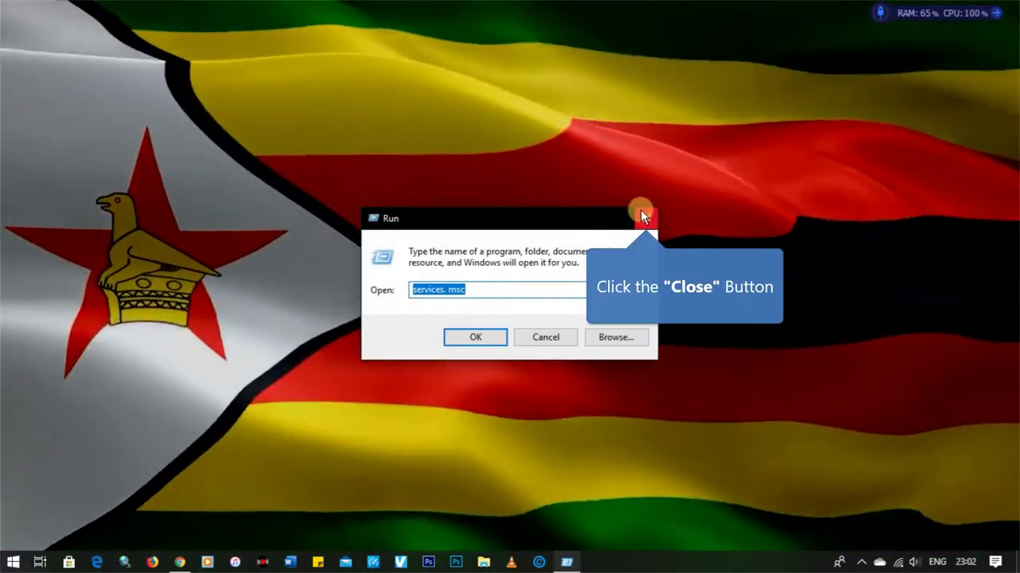
pyautogui.click(642, 212)
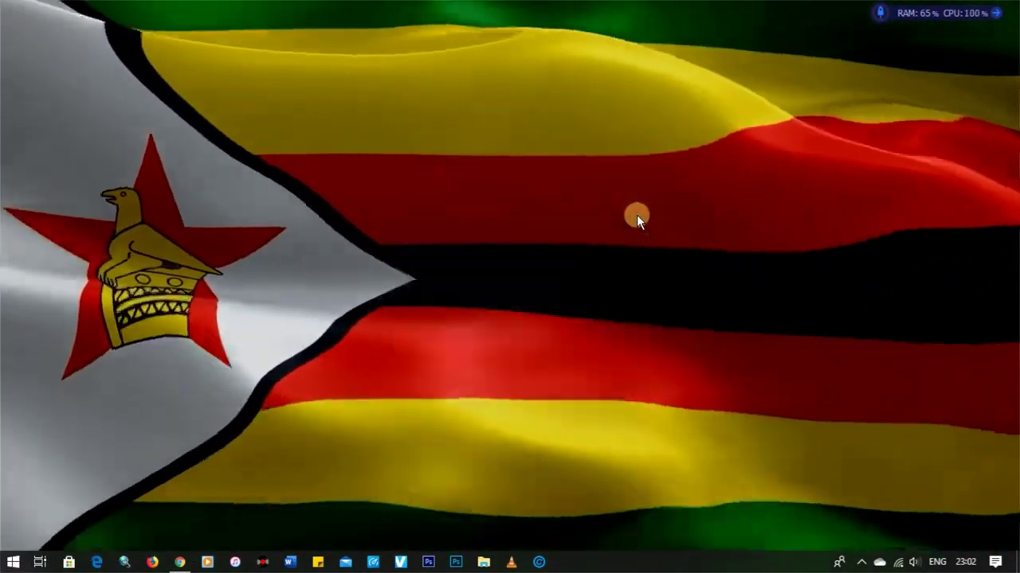
pyautogui.press('super+r')
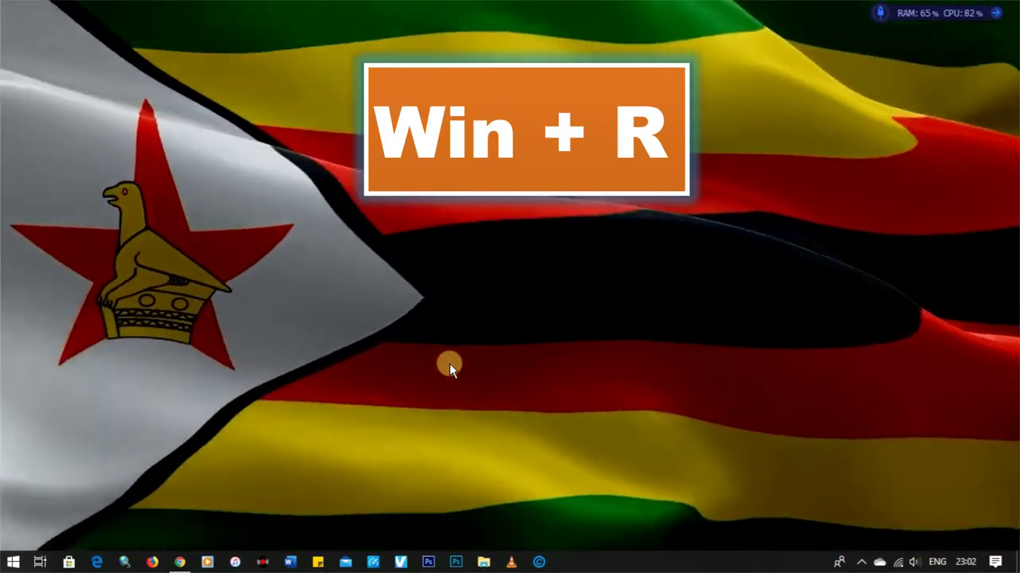
pyautogui.press('super')
pyautogui.press('super+r')
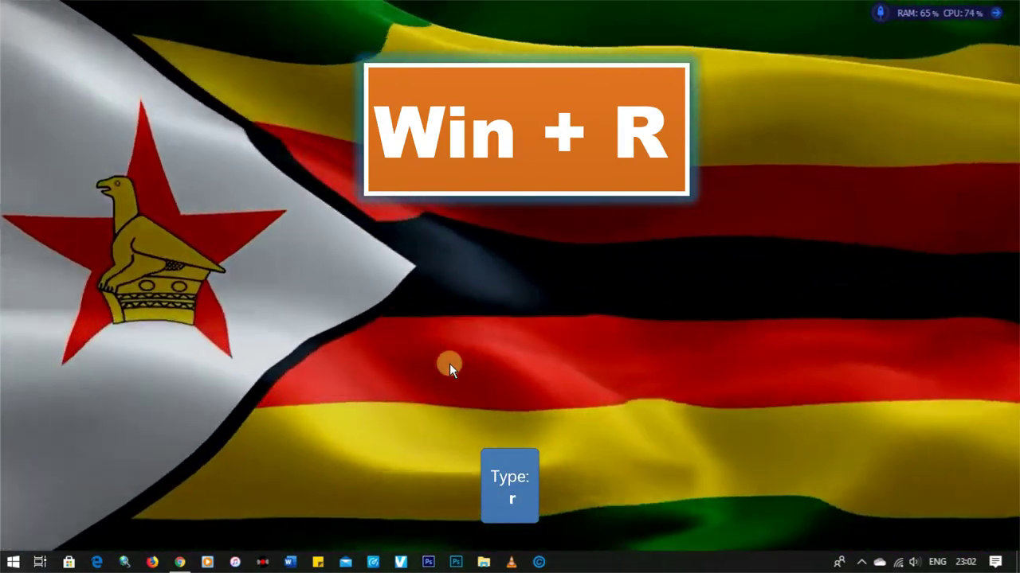
pyautogui.press('super')
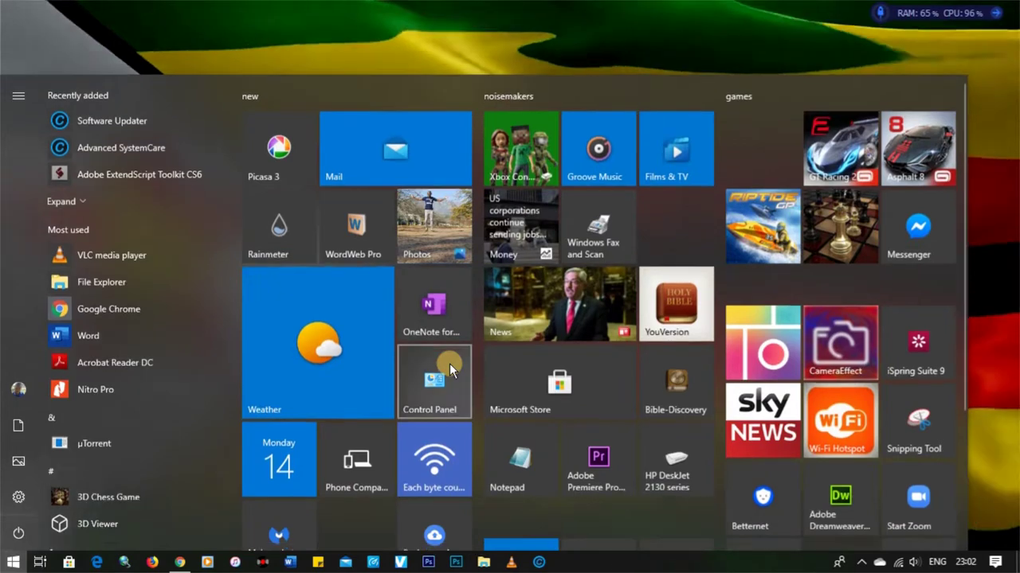
# Step: Reset the Microsoft Store cache by running WSReset.exe from the Run dialog, and close the Store window it opens
pyautogui.rightClick(12, 563)
pyautogui.click(64, 486)
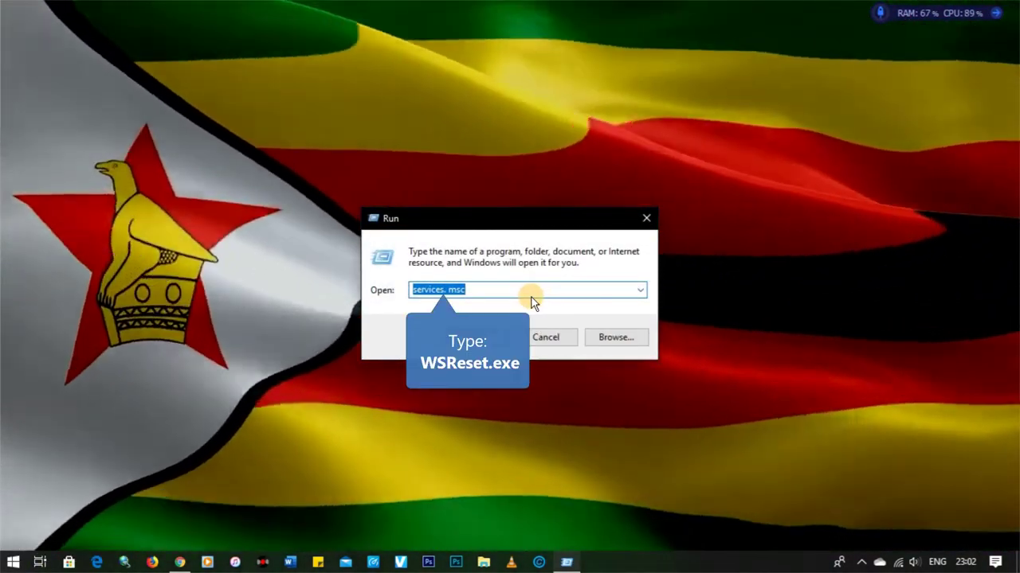
pyautogui.write('WS')
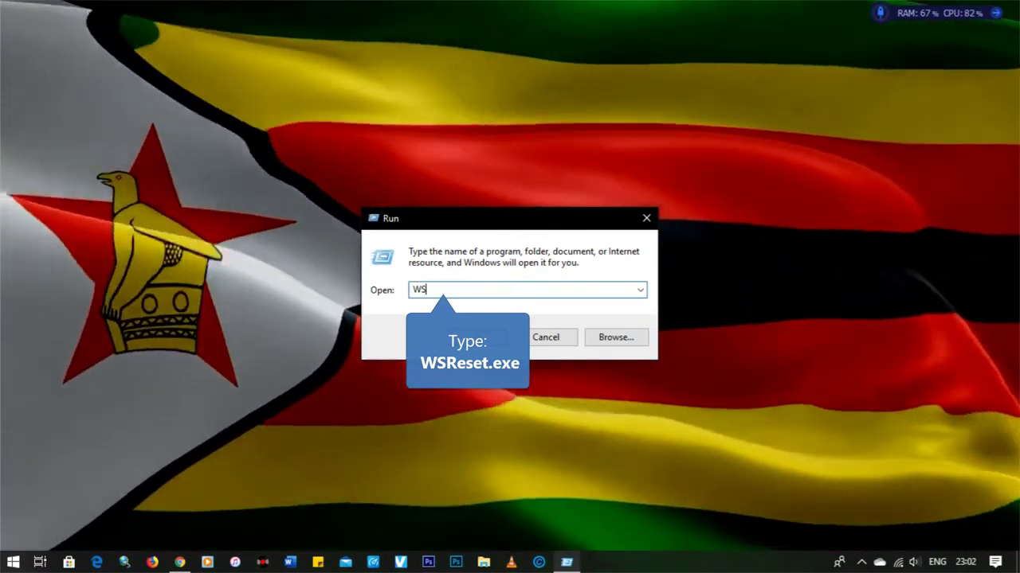
pyautogui.write('Reset.')
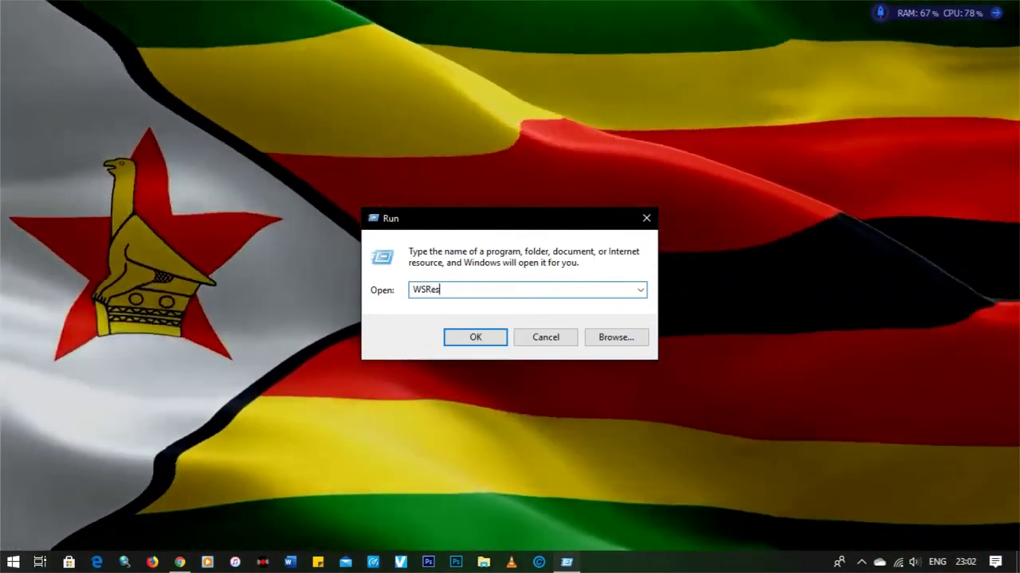
pyautogui.write('exe')
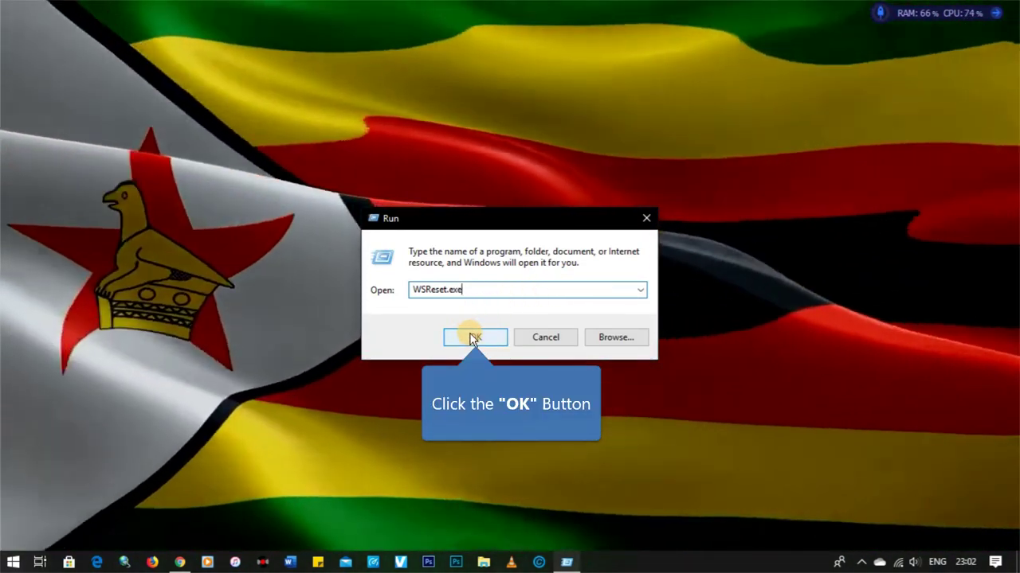
pyautogui.click(471, 336)
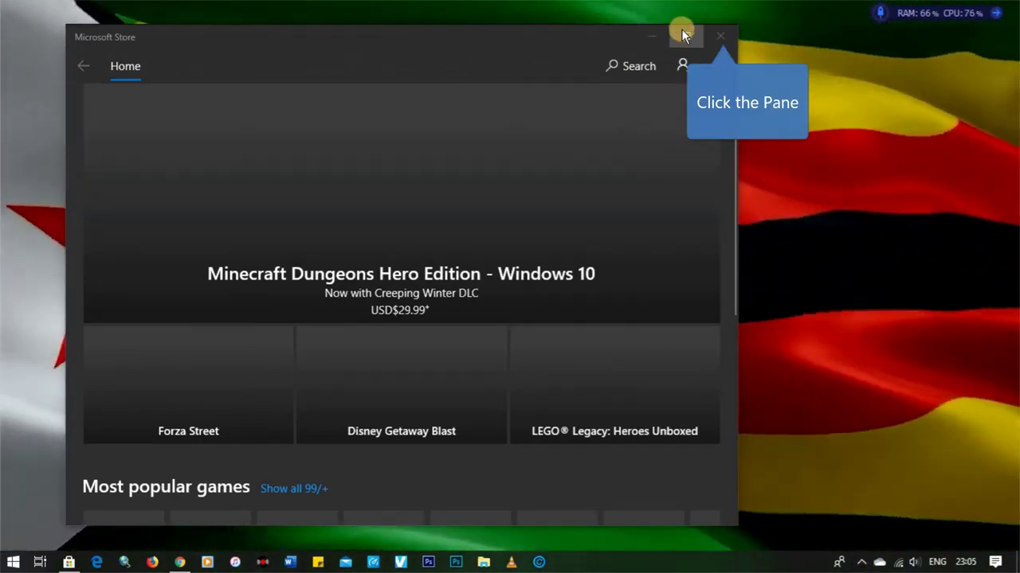
pyautogui.click(724, 38)
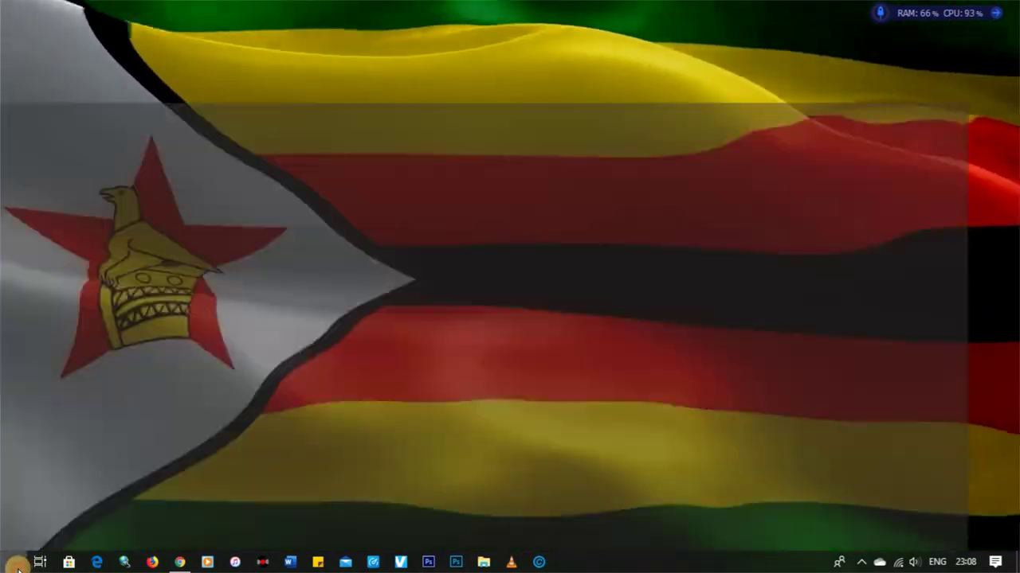
# Step: Flush the DNS cache with ipconfig /flushdns in a Command Prompt opened as administrator, and close the window
pyautogui.click(17, 561)
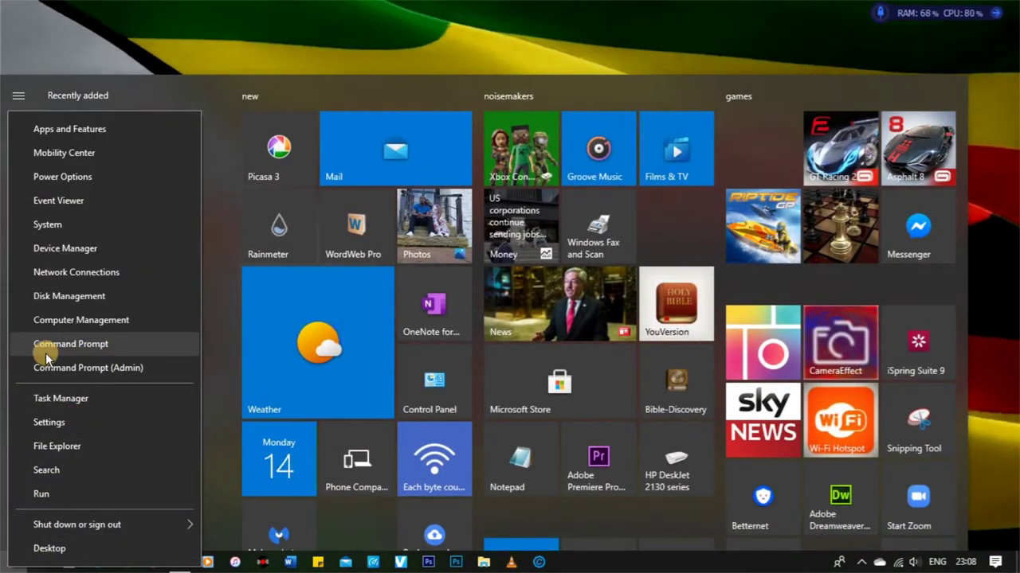
pyautogui.click(92, 368)
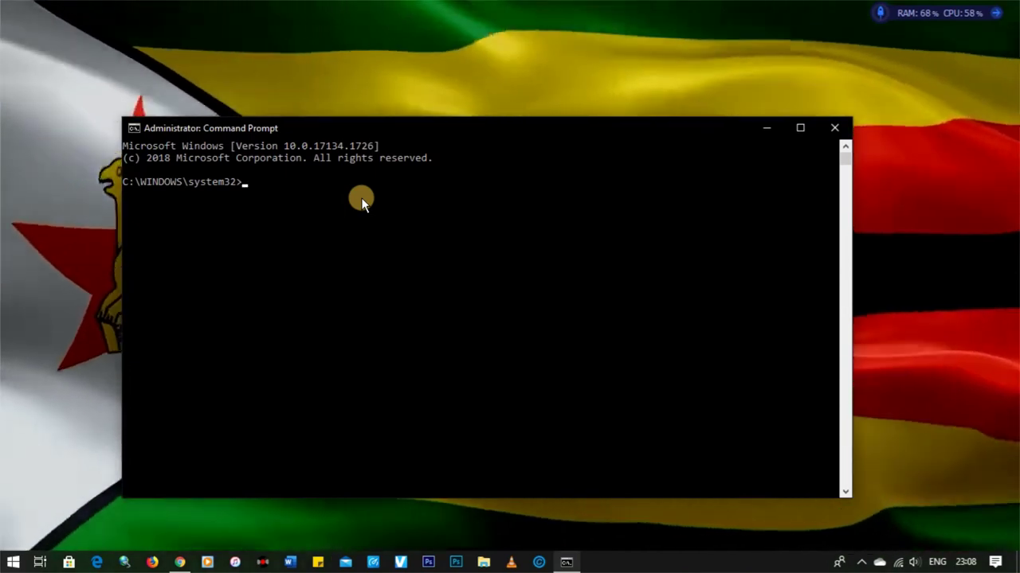
pyautogui.write('ipconfig /flushdns')
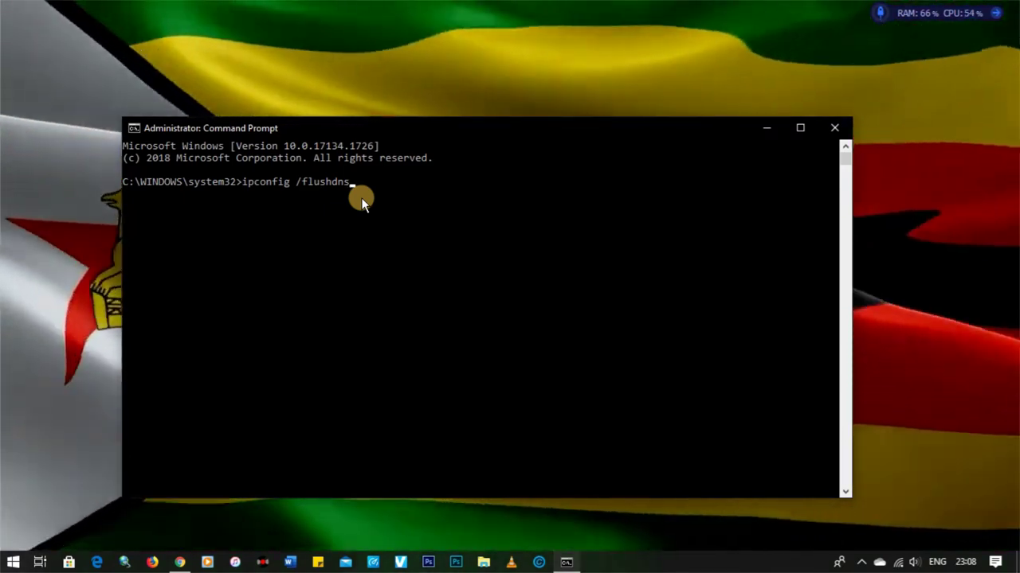
pyautogui.press('Return')
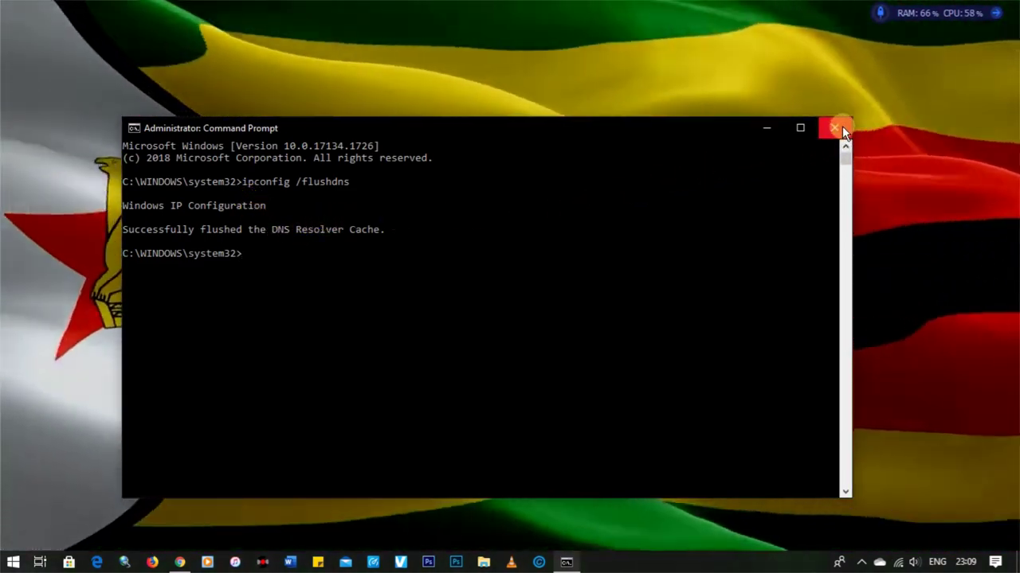
pyautogui.click(842, 129)
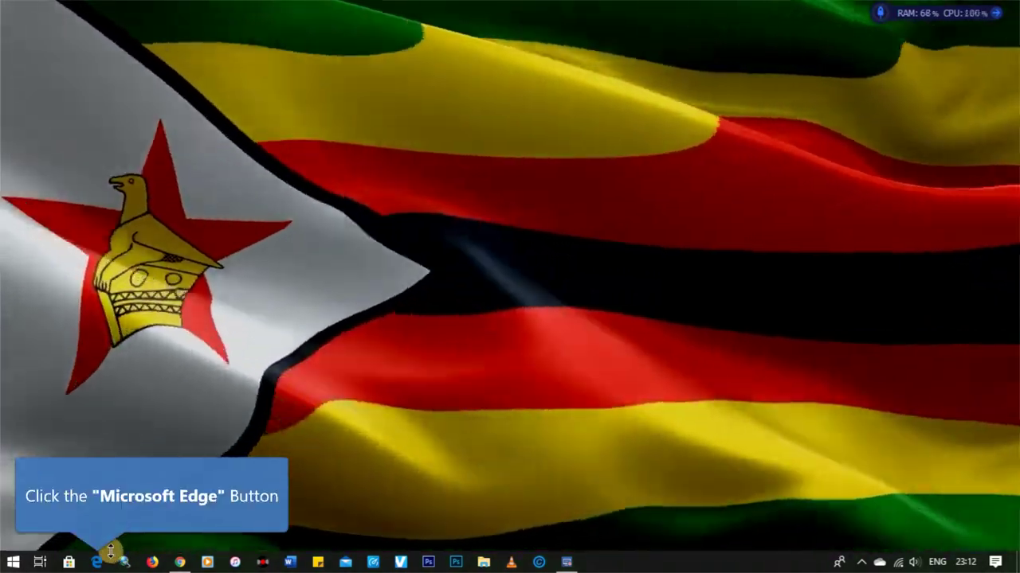
# Step: Open Microsoft Edge and bring up the choice of what browsing data to clear in its settings
pyautogui.click(98, 563)
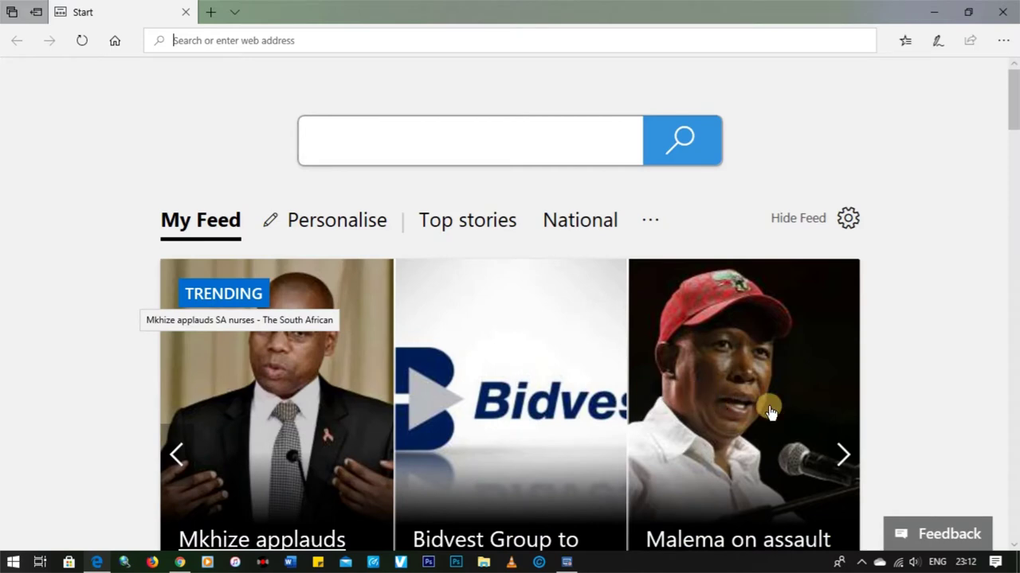
pyautogui.click(1005, 41)
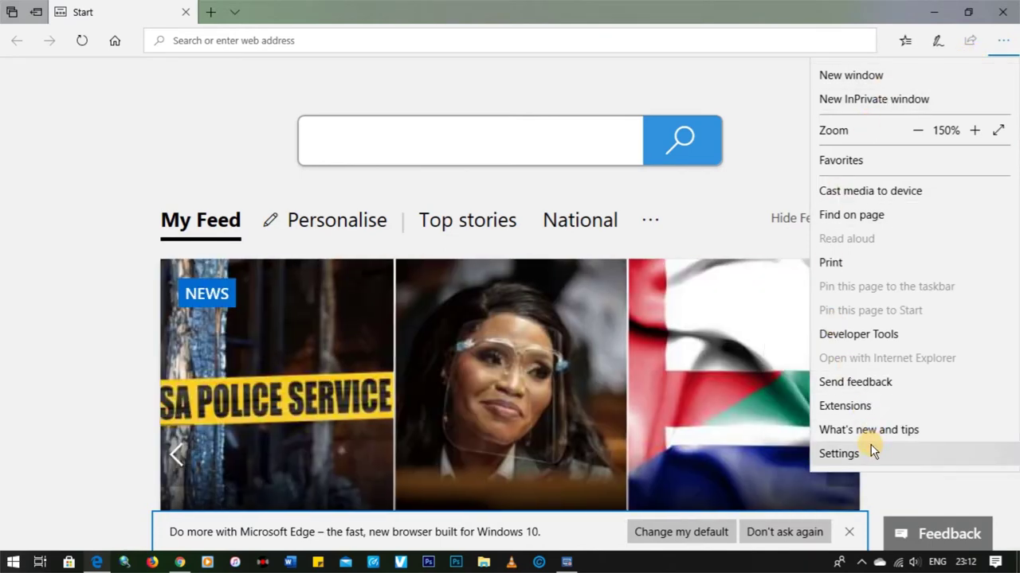
pyautogui.click(871, 446)
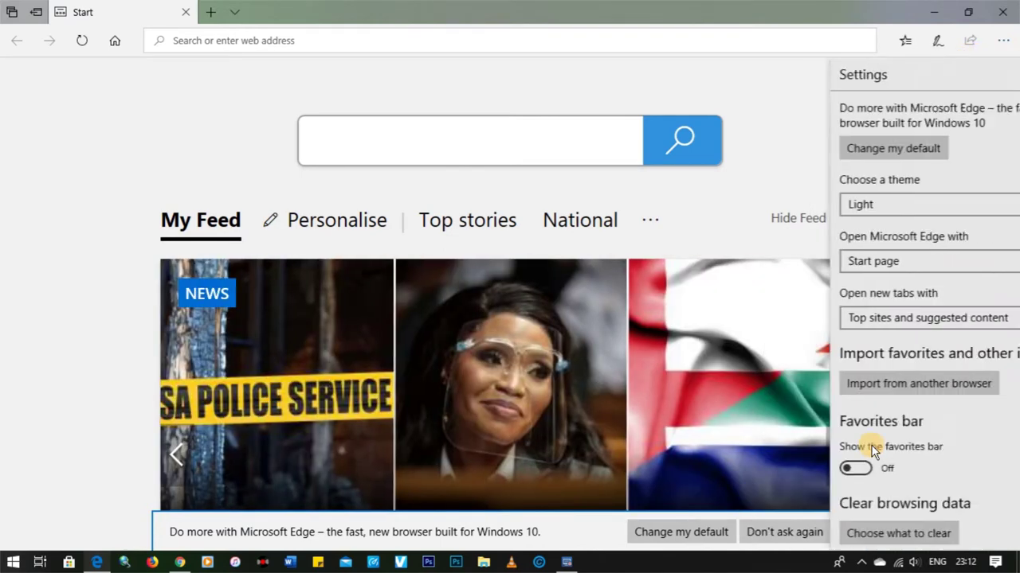
pyautogui.scroll(-3, 880, 351)
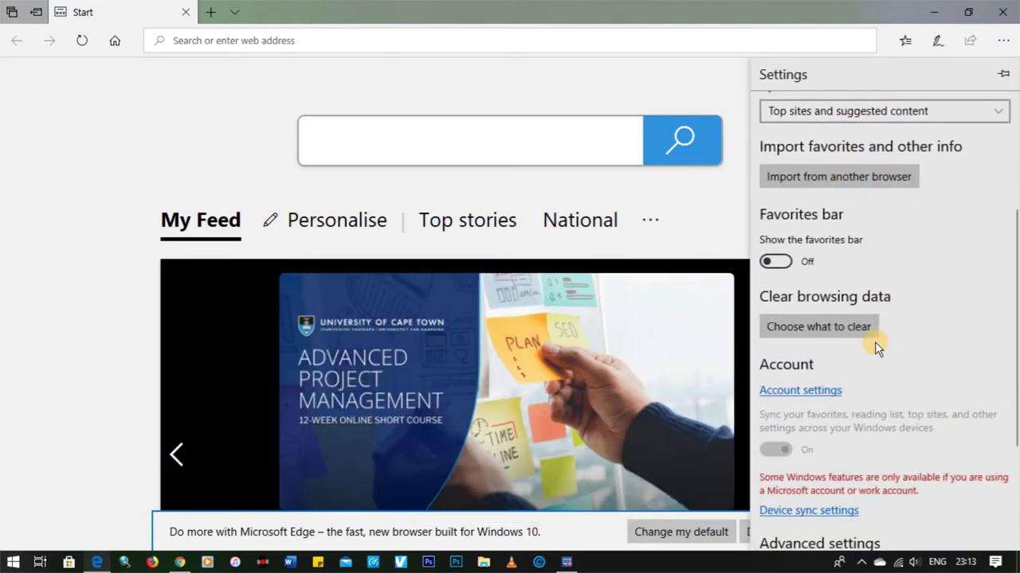
pyautogui.click(833, 324)
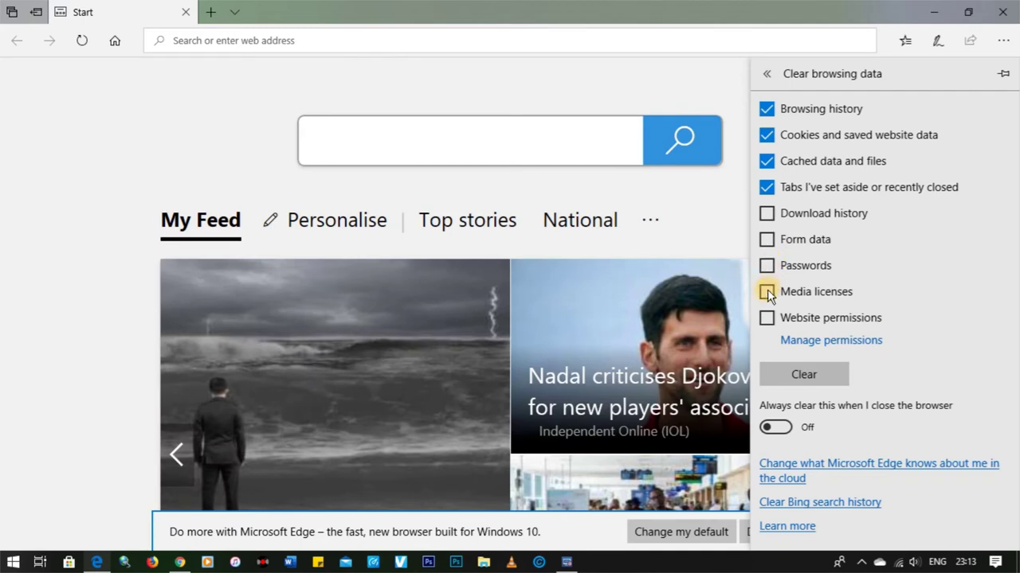
pyautogui.scroll(-2, 772, 323)
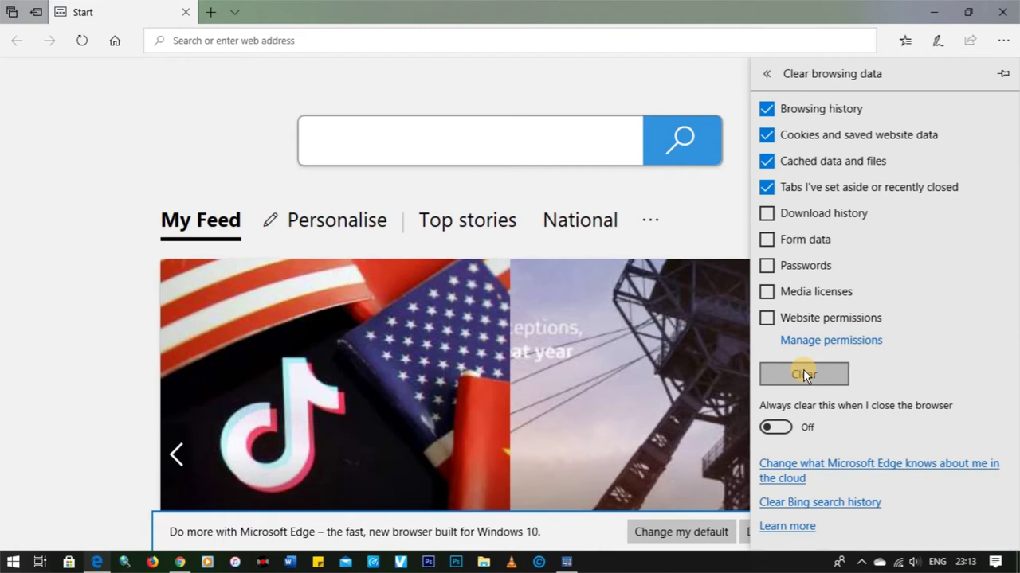
# Step: Clear Edge's browsing history, cookies and saved website data, cached data and files, and set-aside or recently closed tabs, and close the browser
pyautogui.click(783, 428)
pyautogui.click(781, 429)
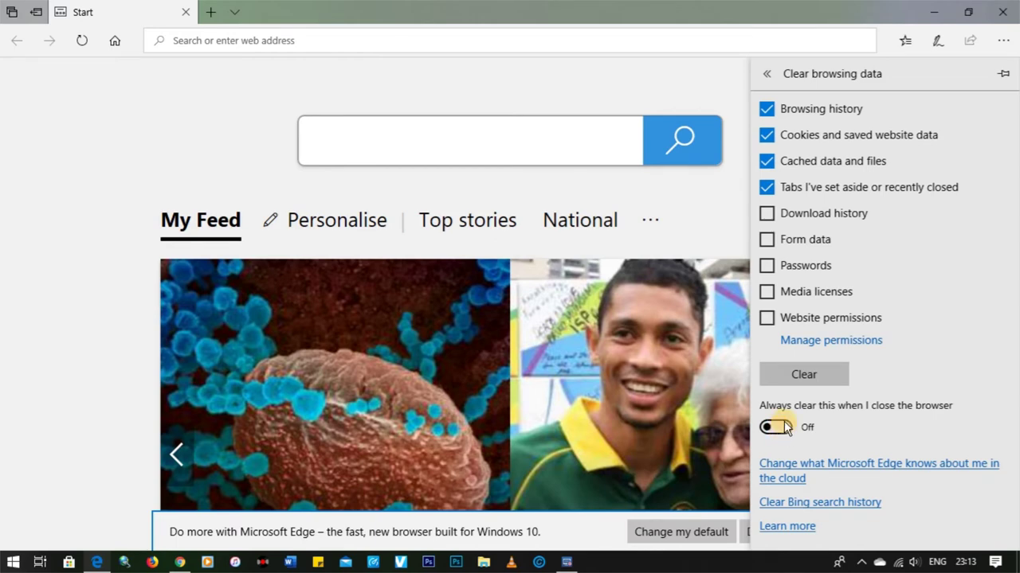
pyautogui.click(801, 372)
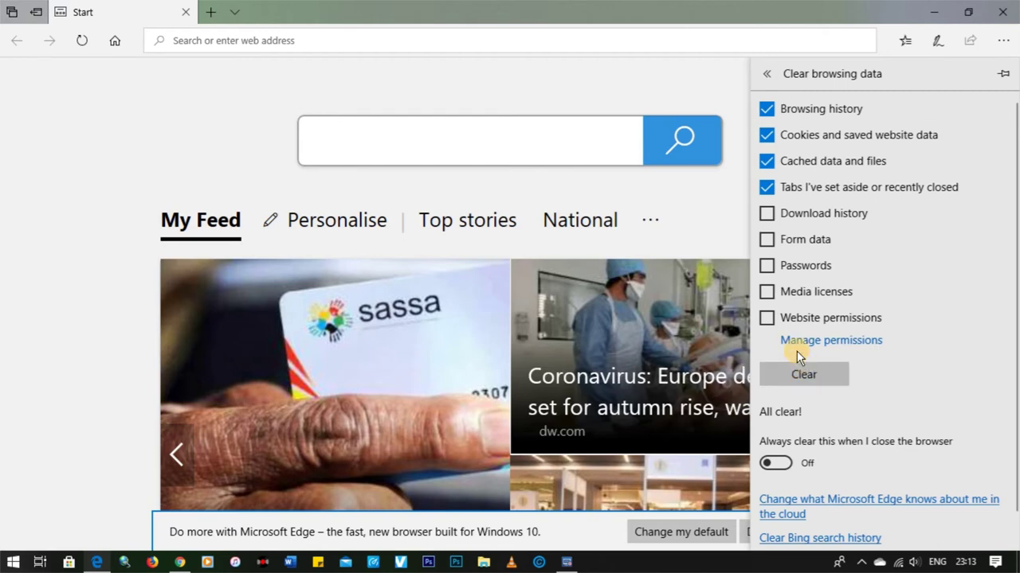
pyautogui.click(704, 70)
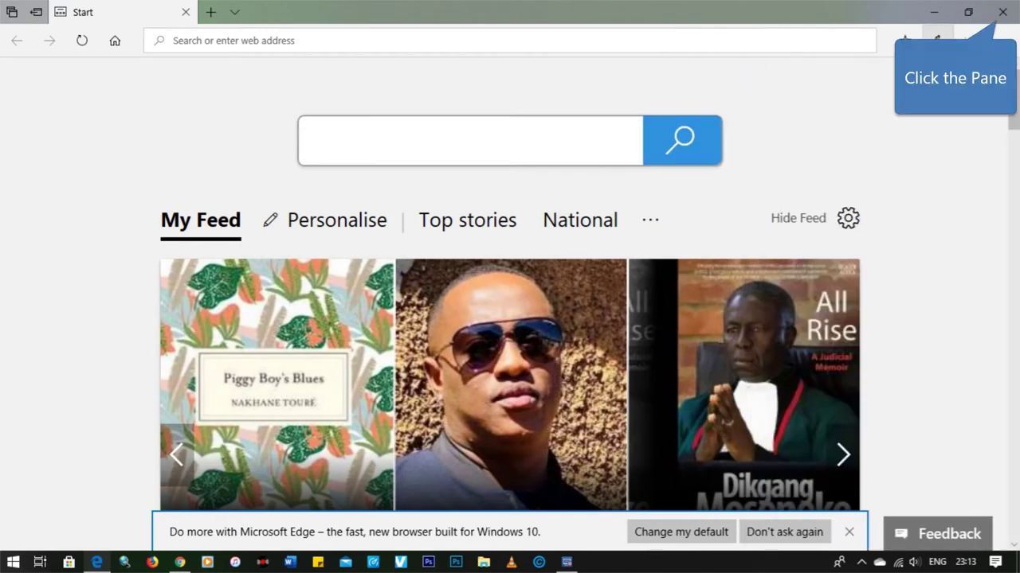
pyautogui.click(997, 14)
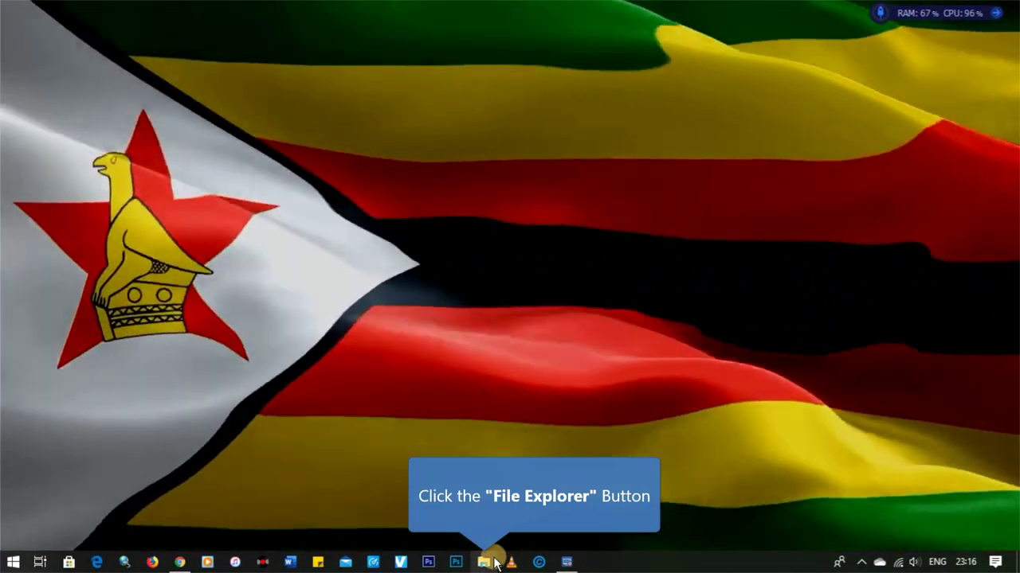
# Step: Open File Explorer and maximize its window
pyautogui.click(486, 561)
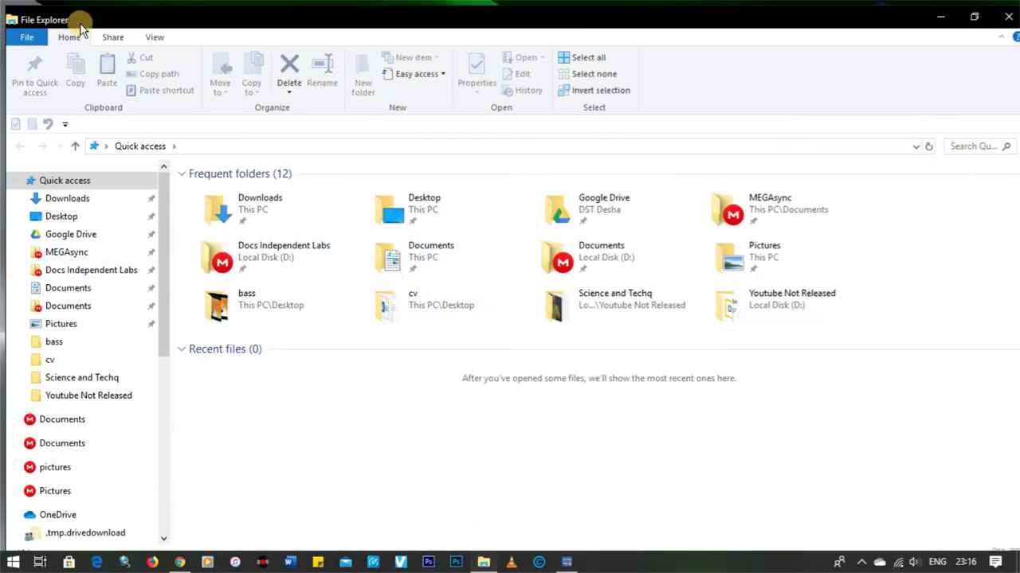
pyautogui.doubleClick(227, 23)
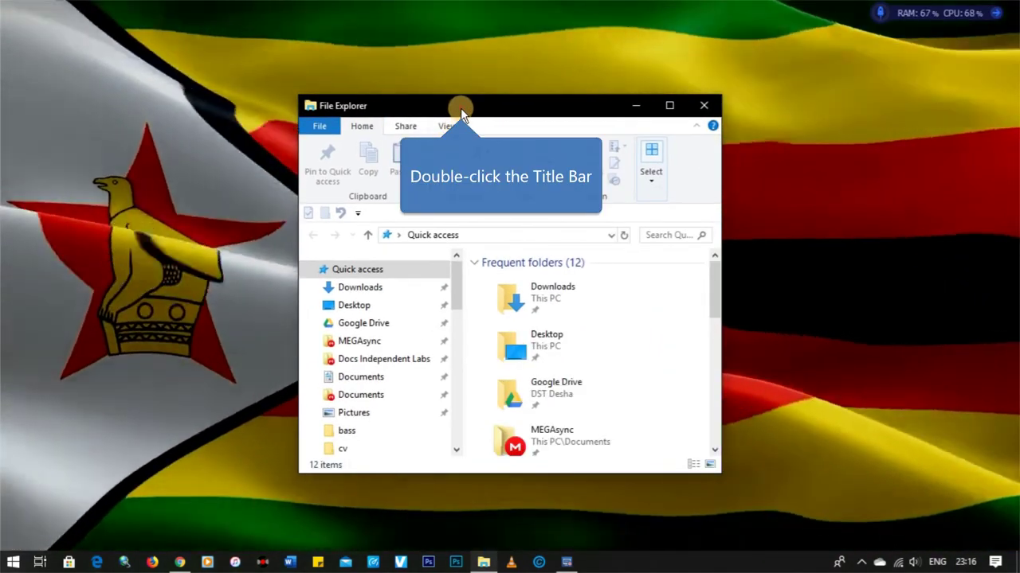
pyautogui.doubleClick(461, 107)
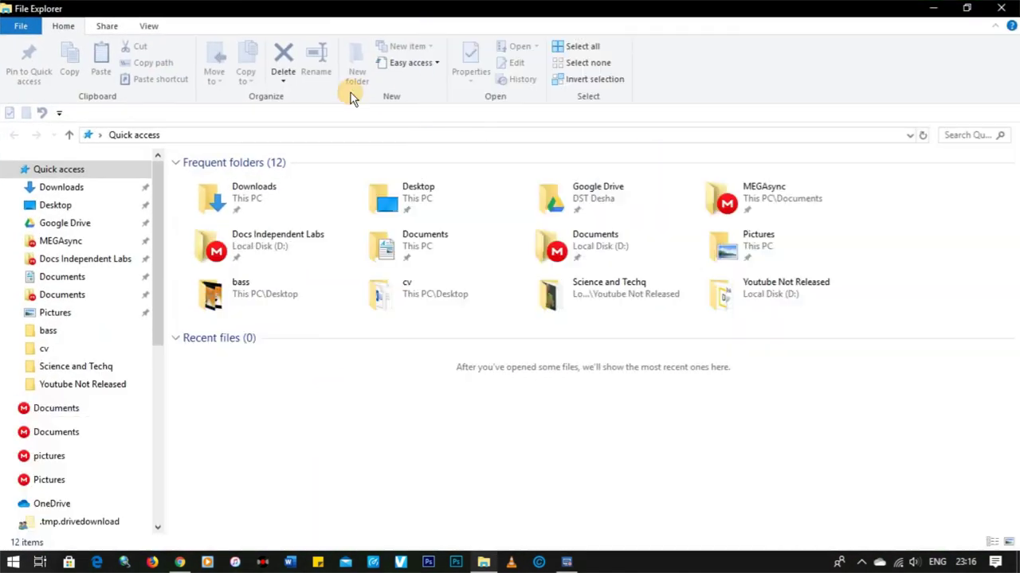
# Step: Clear the File Explorer history in the Privacy section of Folder Options
pyautogui.click(148, 26)
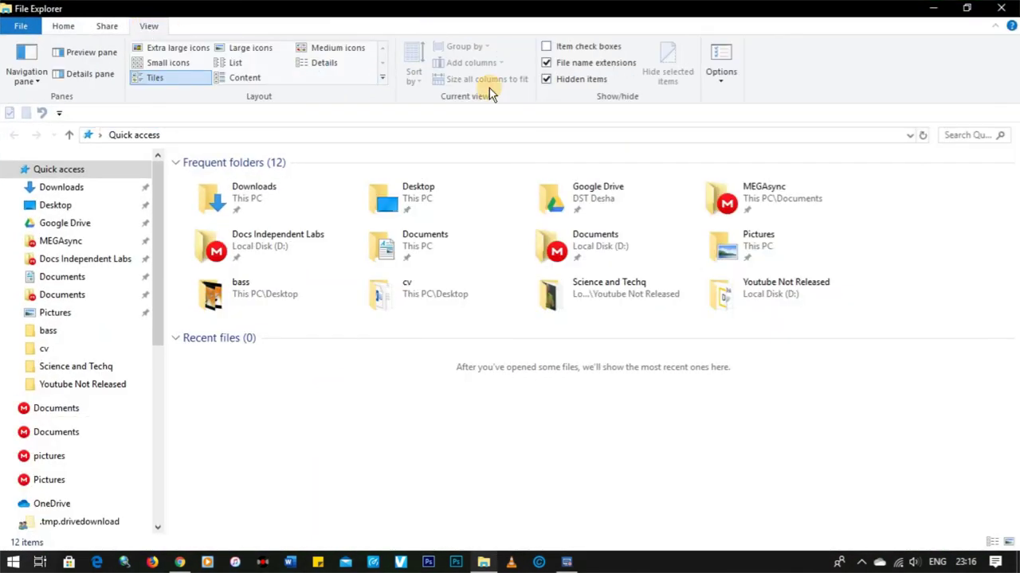
pyautogui.click(738, 53)
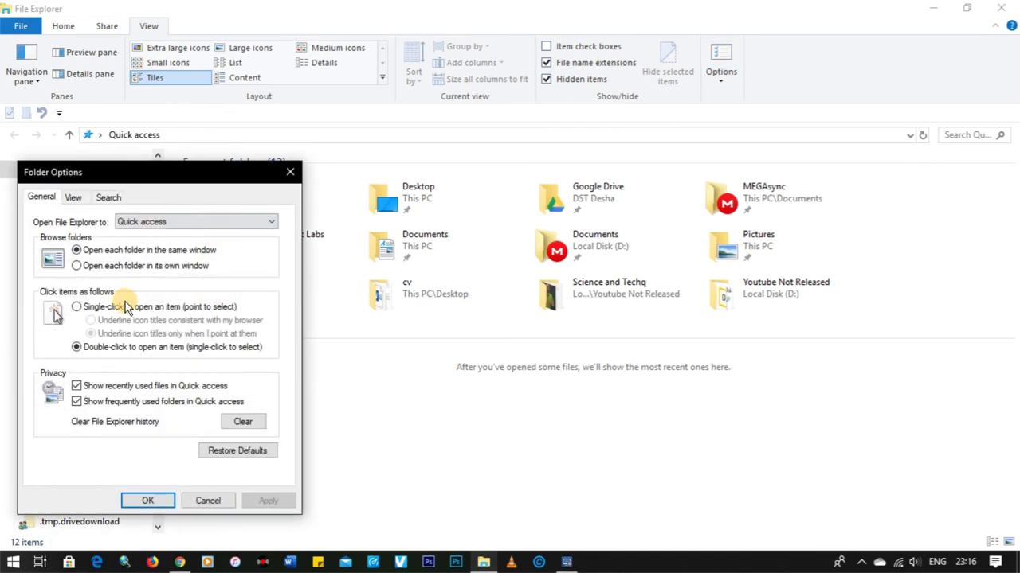
pyautogui.click(249, 422)
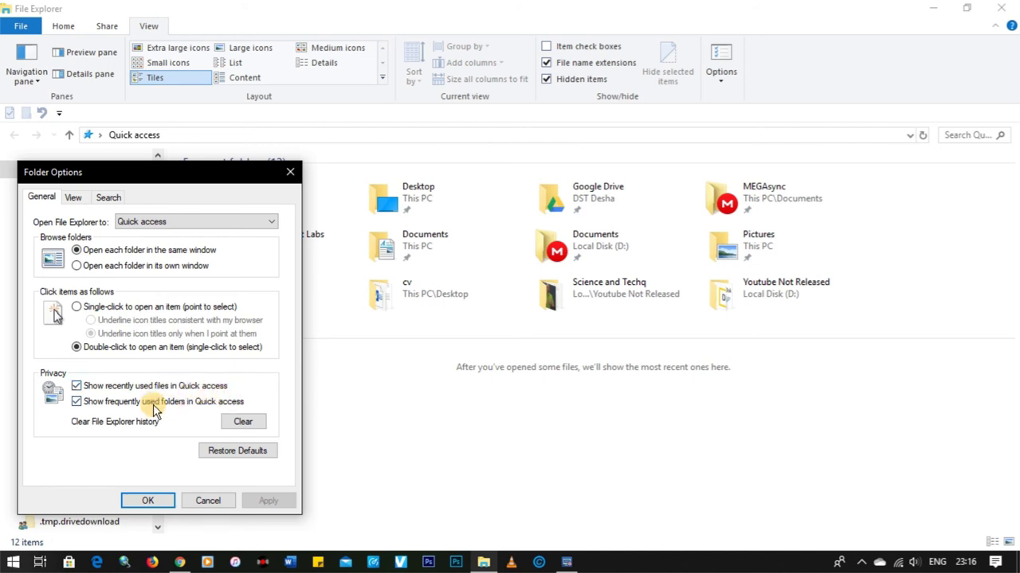
pyautogui.click(238, 425)
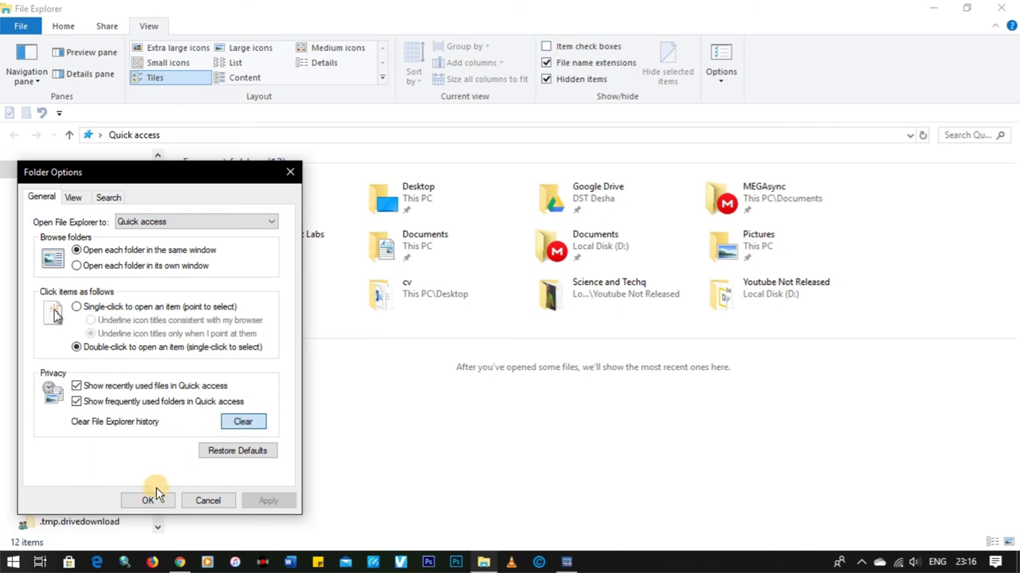
pyautogui.click(144, 500)
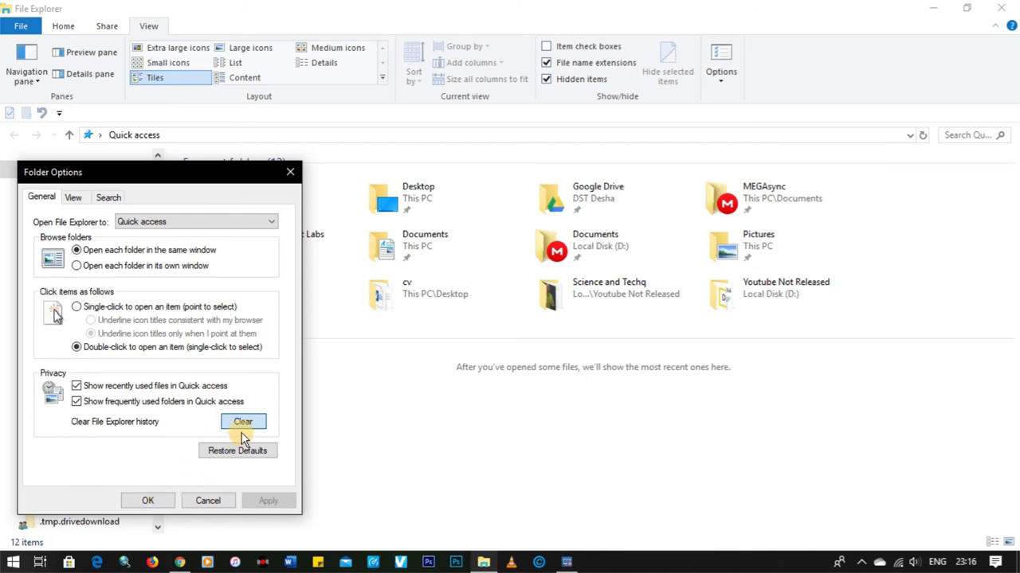